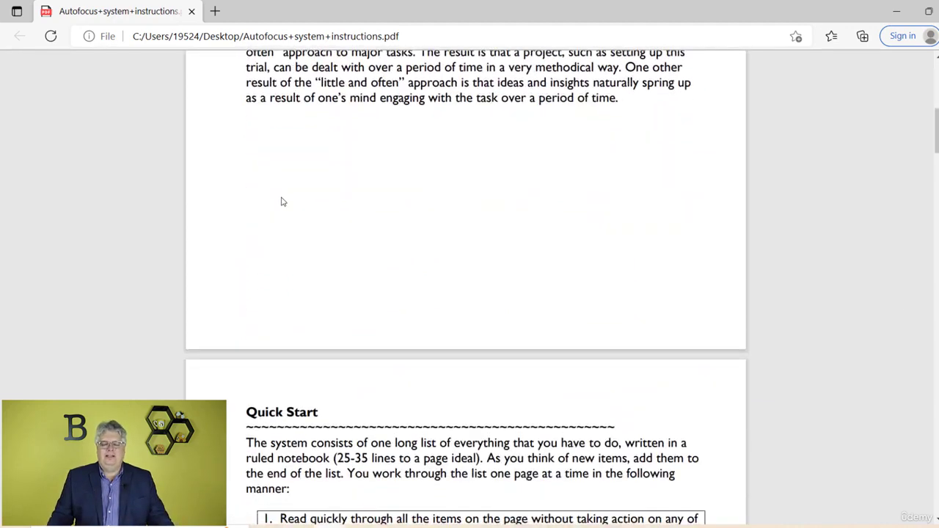
Step: Skim the Autofocus system instructions PDF from the Quick Start section through the Dos and Don'ts, and return to the title on the first page
scroll(319, 165, down, 3)
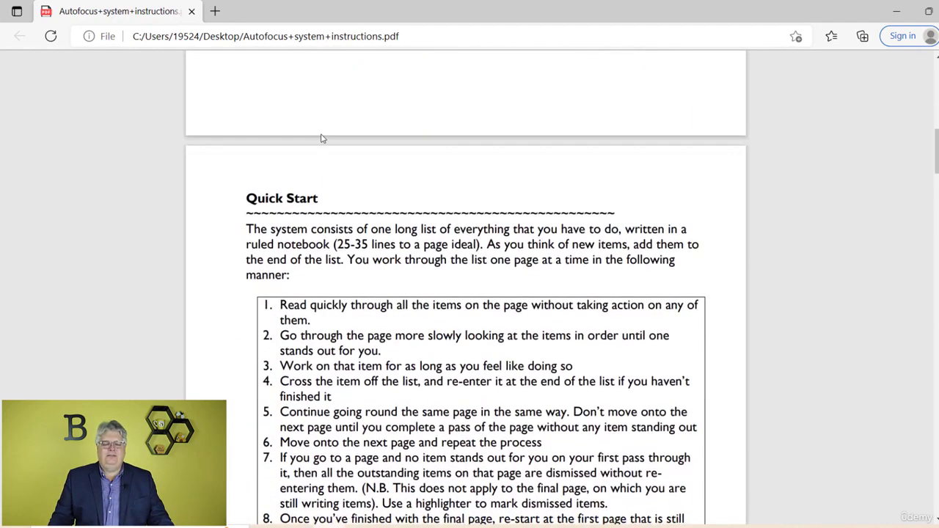
scroll(321, 138, up, 7)
scroll(339, 212, down, 10)
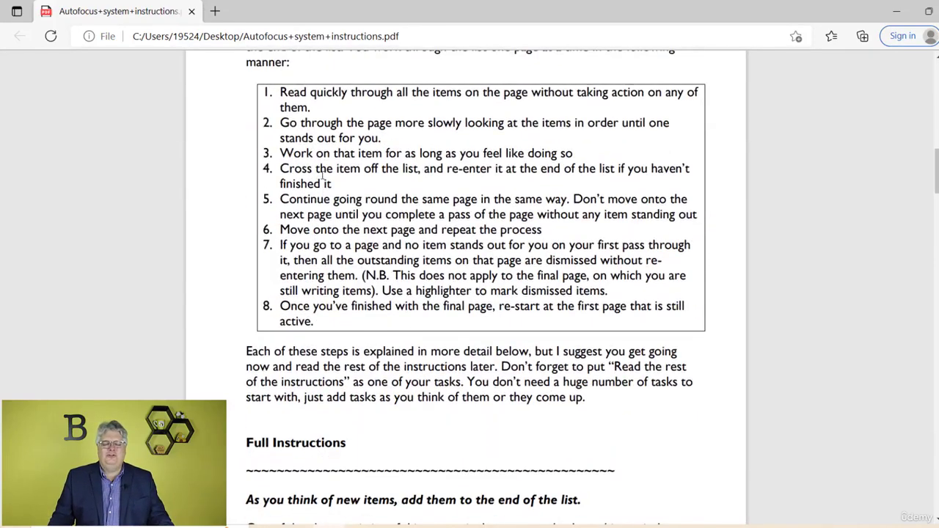
scroll(317, 168, up, 5)
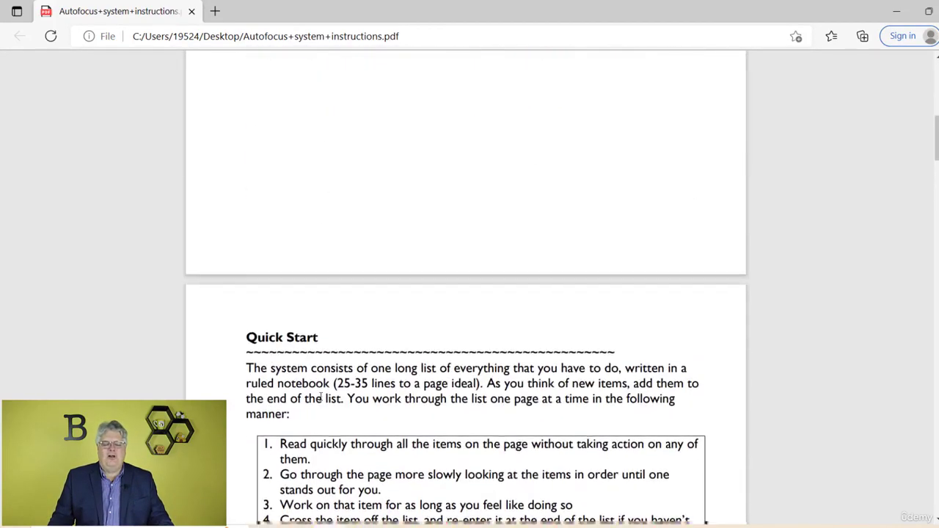
scroll(280, 222, down, 5)
scroll(311, 227, up, 2)
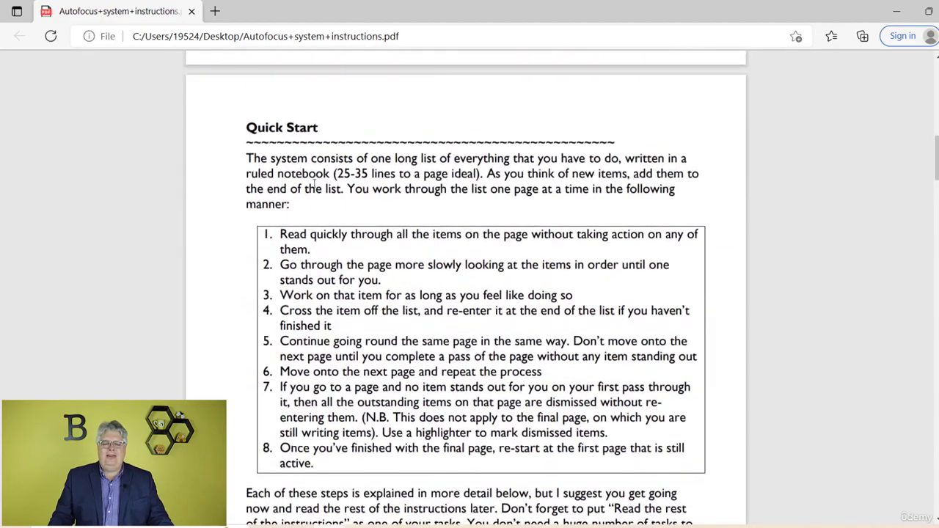
scroll(314, 183, down, 12)
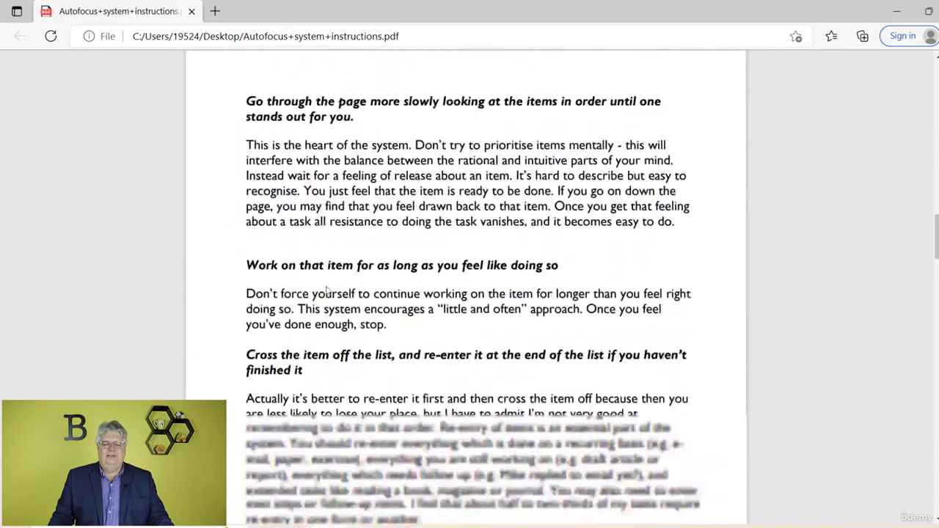
scroll(328, 290, down, 15)
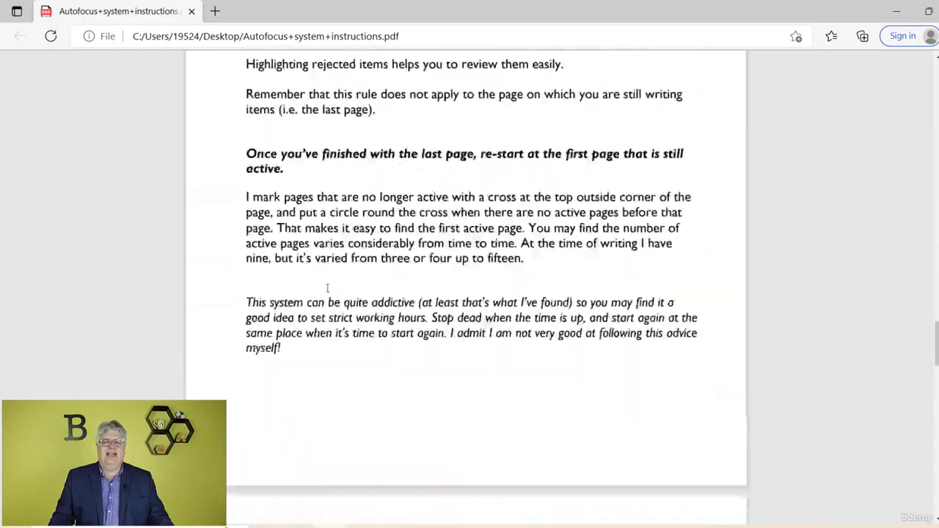
scroll(328, 289, down, 12)
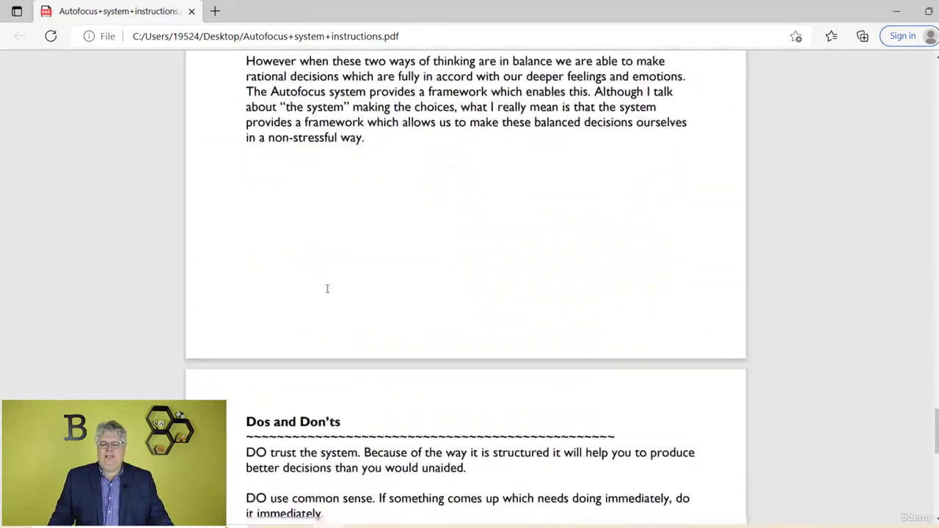
scroll(327, 289, down, 10)
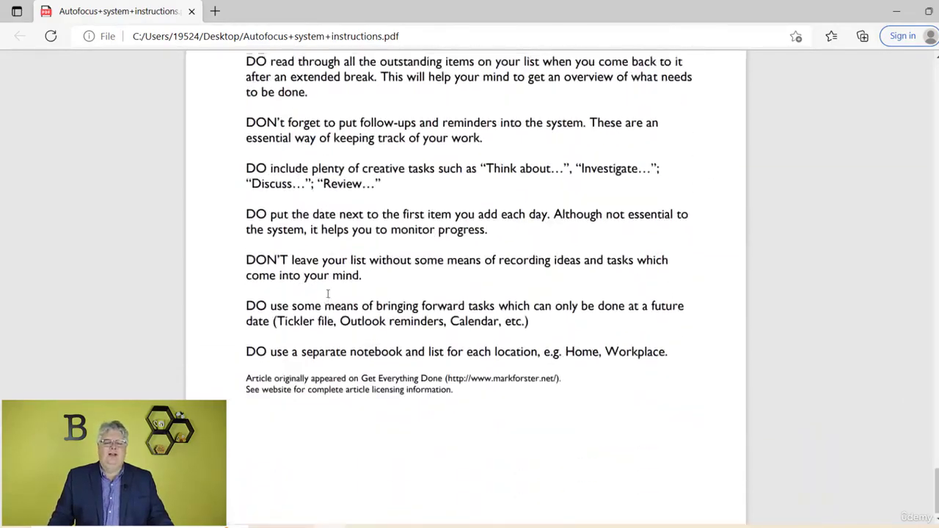
scroll(328, 293, up, 20)
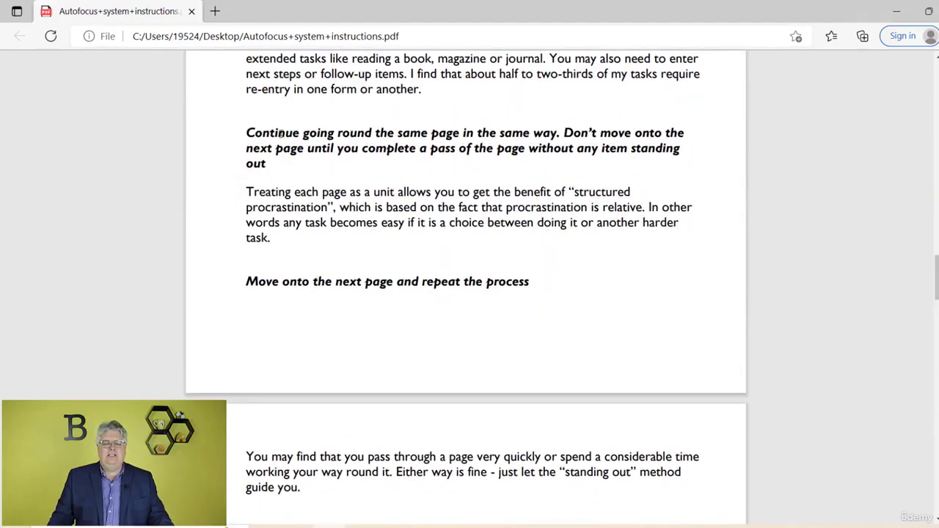
scroll(320, 311, up, 15)
scroll(286, 215, up, 10)
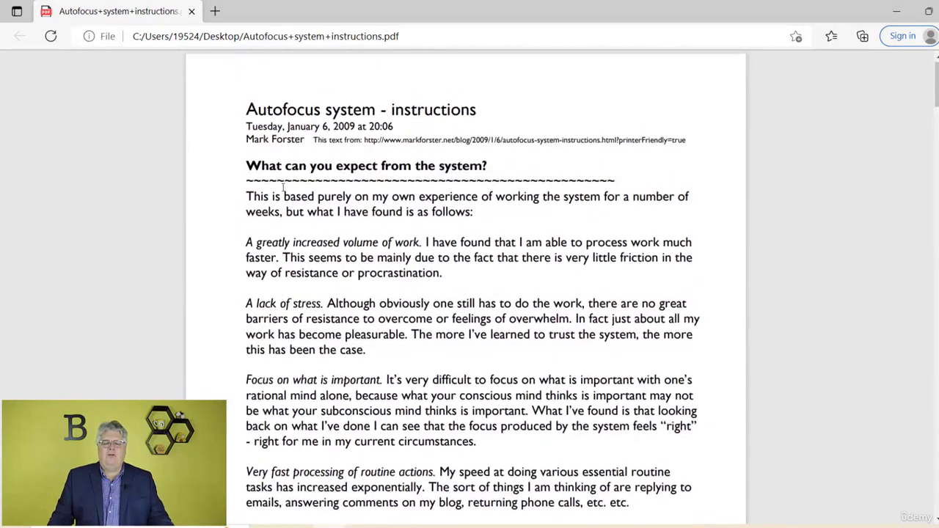
drag(247, 110, 376, 110)
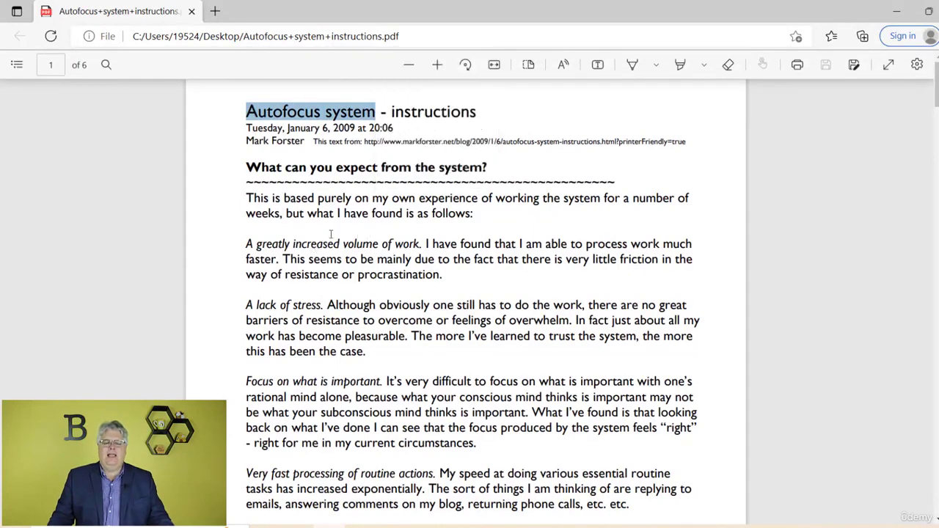
click(324, 297)
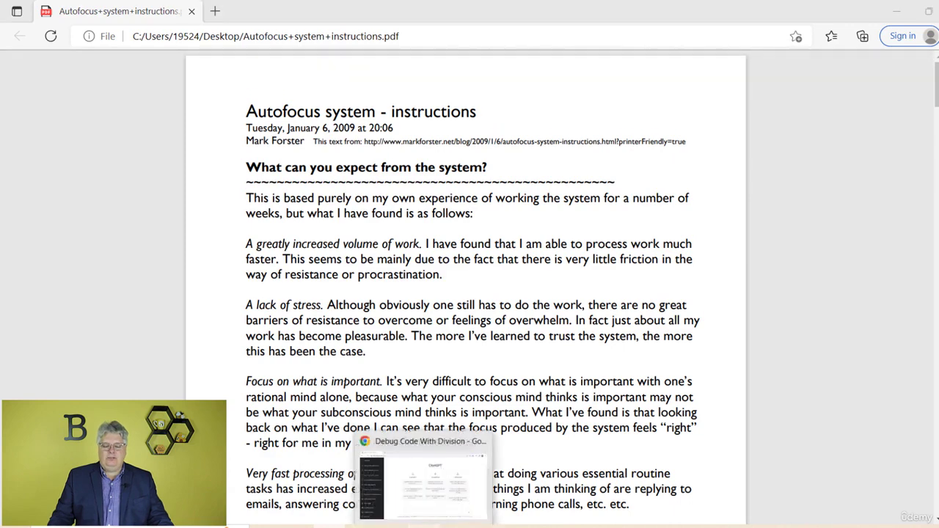
Step: Switch to ChatGPT and submit the prompt "can you summarize this article" followed by the pasted full text of the Autofocus article
click(402, 514)
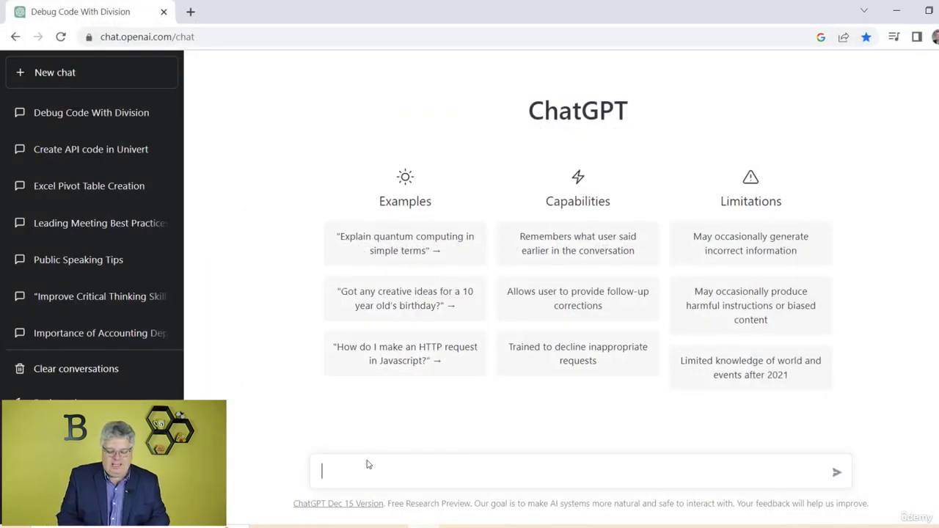
text(can you)
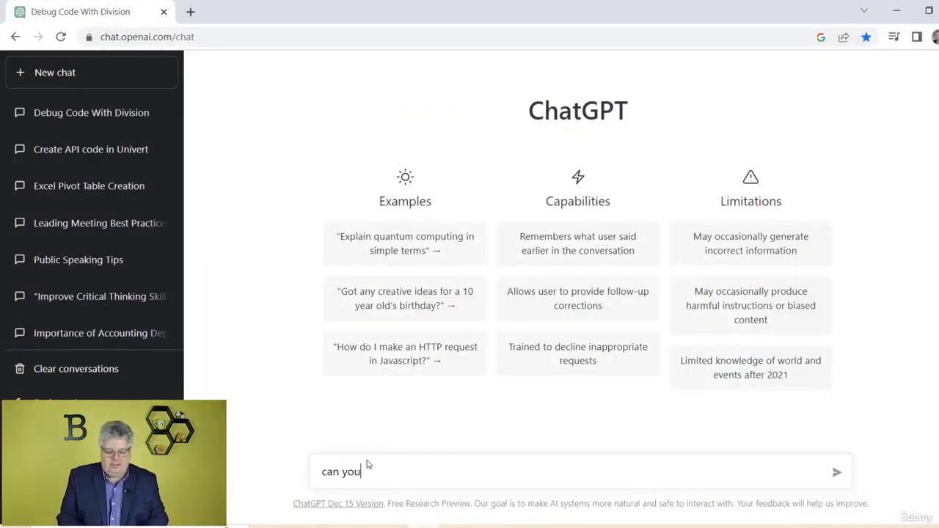
text( summariz)
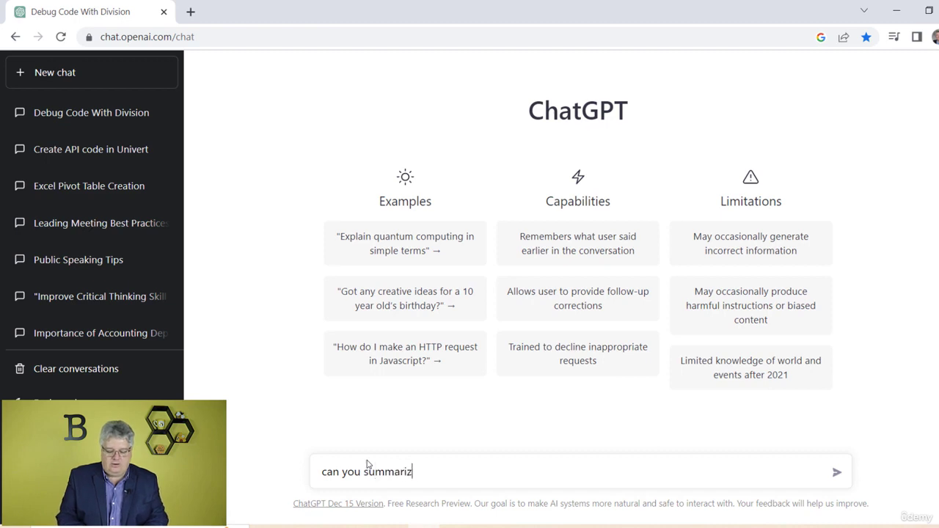
text(e this article)
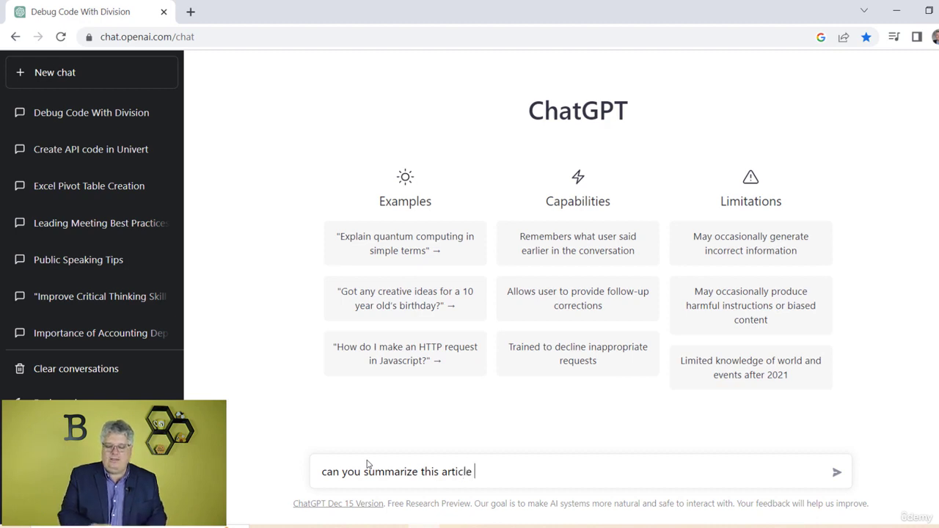
key(ctrl+v)
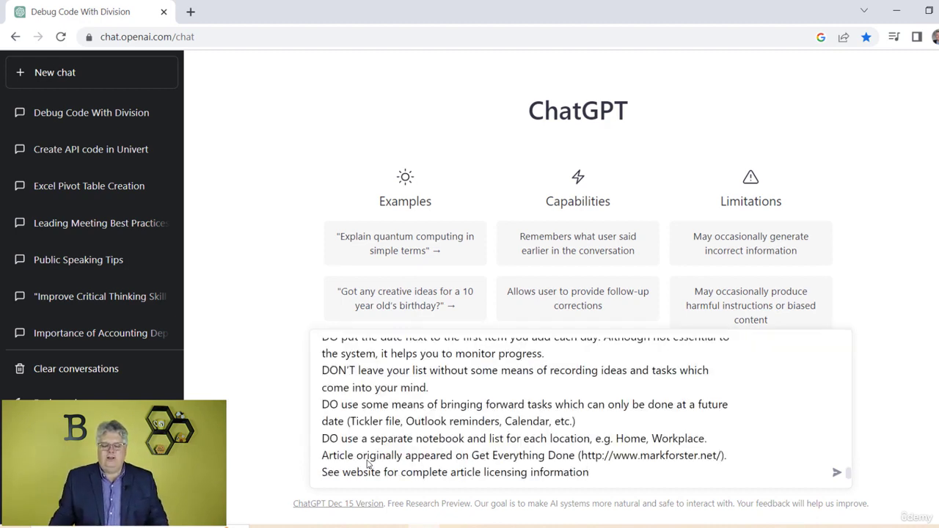
scroll(430, 410, up, 15)
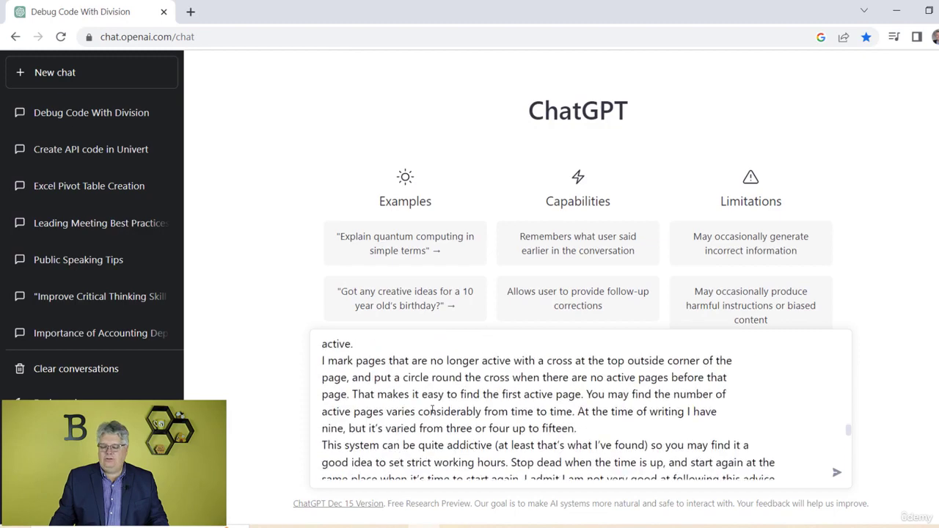
scroll(433, 413, up, 5)
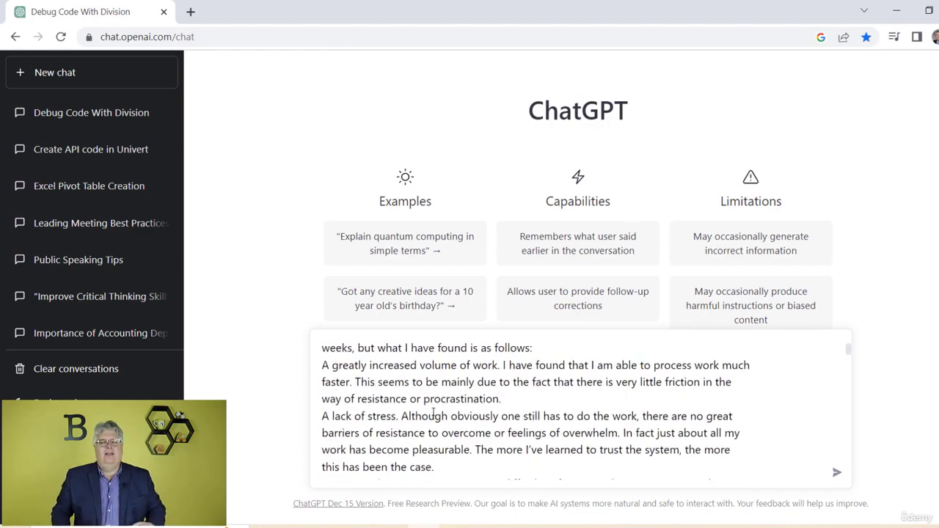
key(Return)
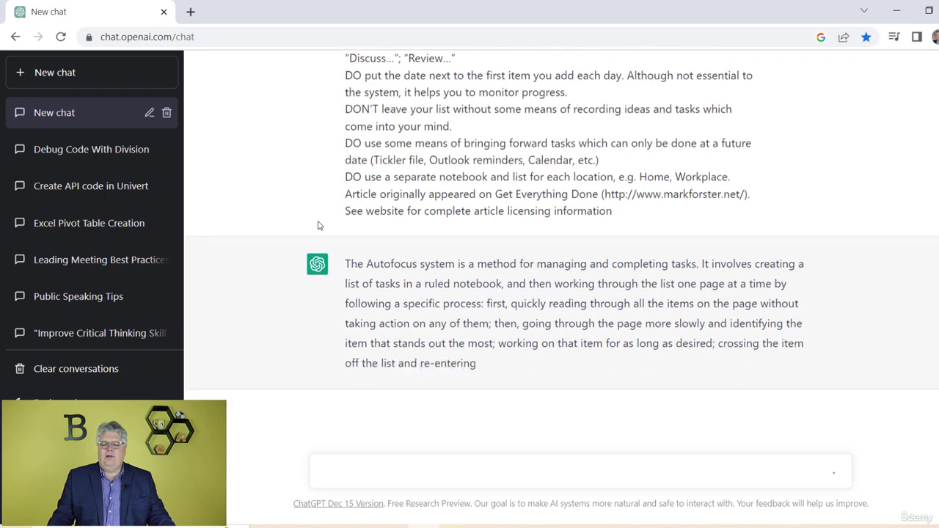
Step: Read through the generated summary of the Autofocus system, from its opening sentence to the goal of the system
drag(344, 264, 470, 267)
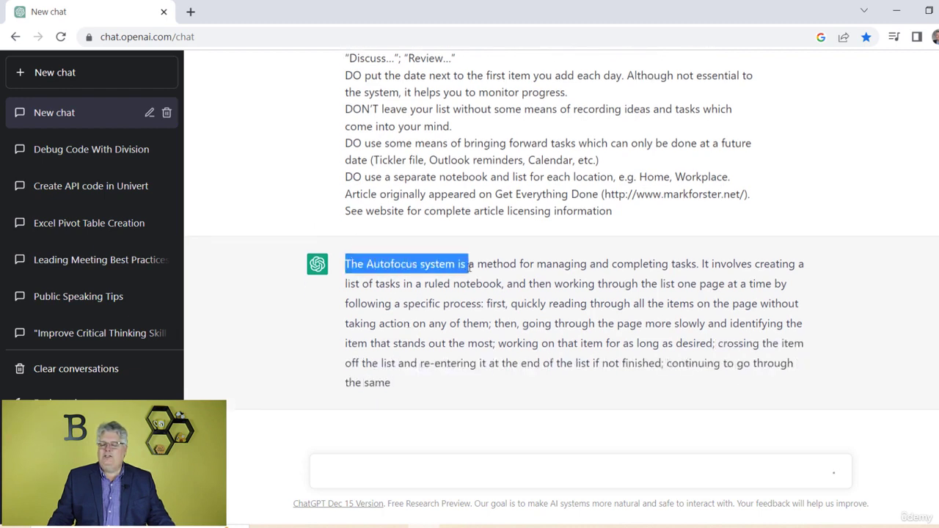
drag(567, 278, 689, 256)
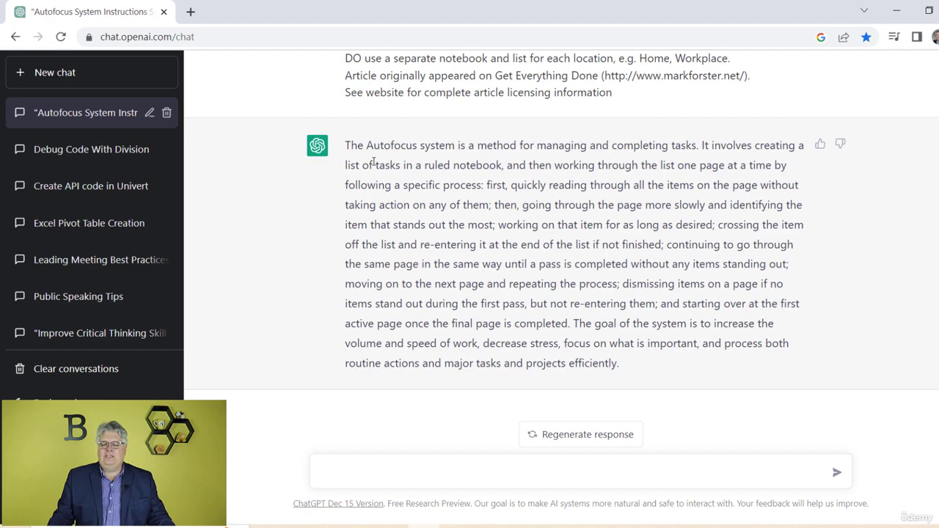
drag(374, 162, 658, 394)
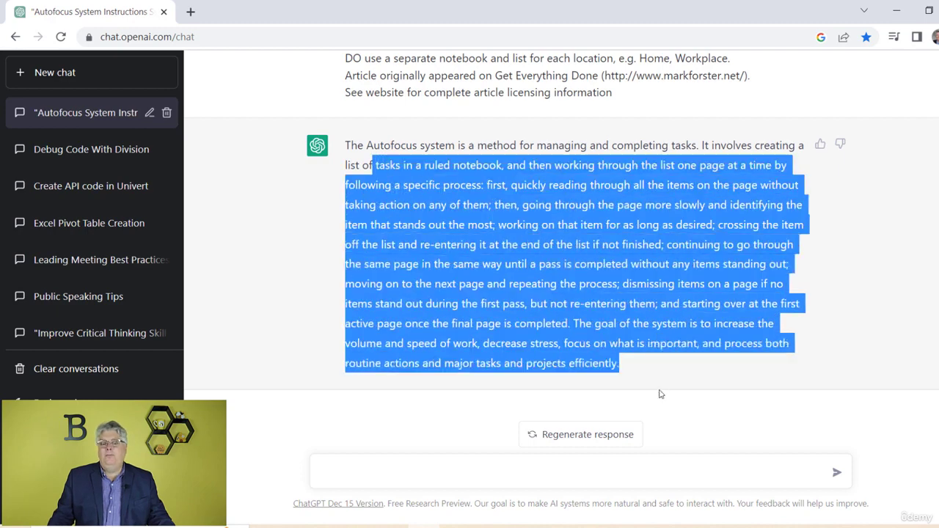
click(389, 177)
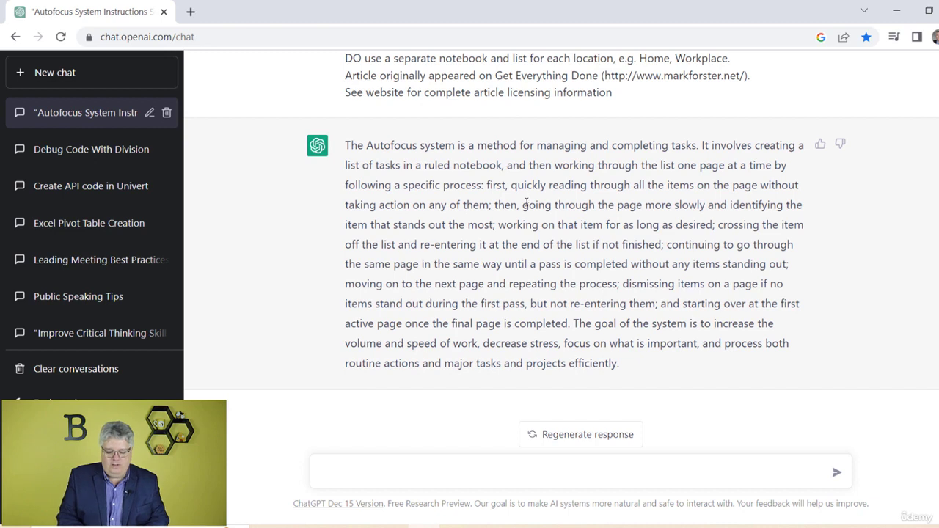
Step: Submit the follow-up prompt "can you make this into a bullet point format", correcting the misspelled words before sending
text(can you make )
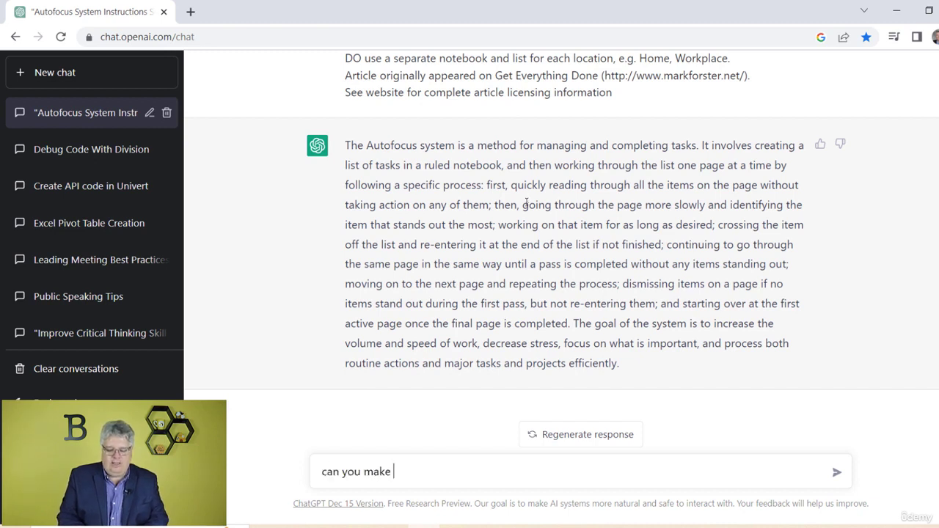
text(this into a bul)
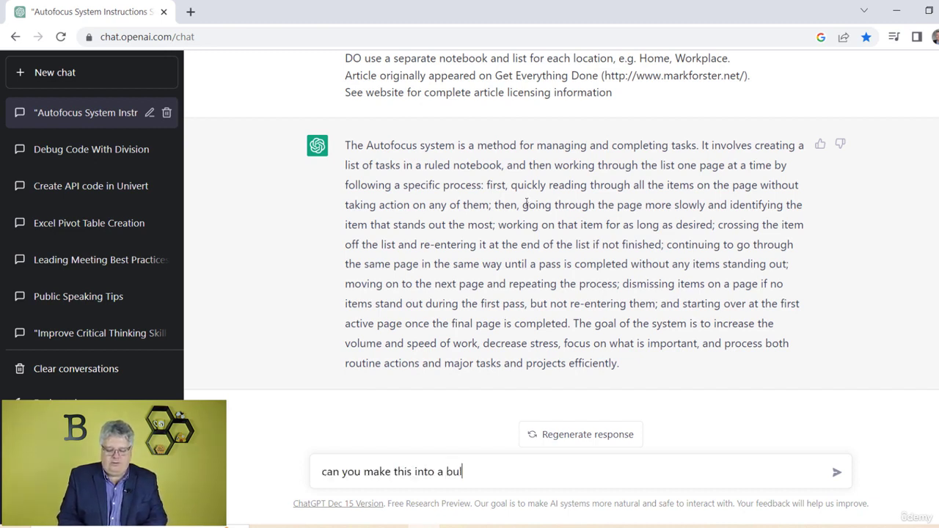
text(let poijnt fior)
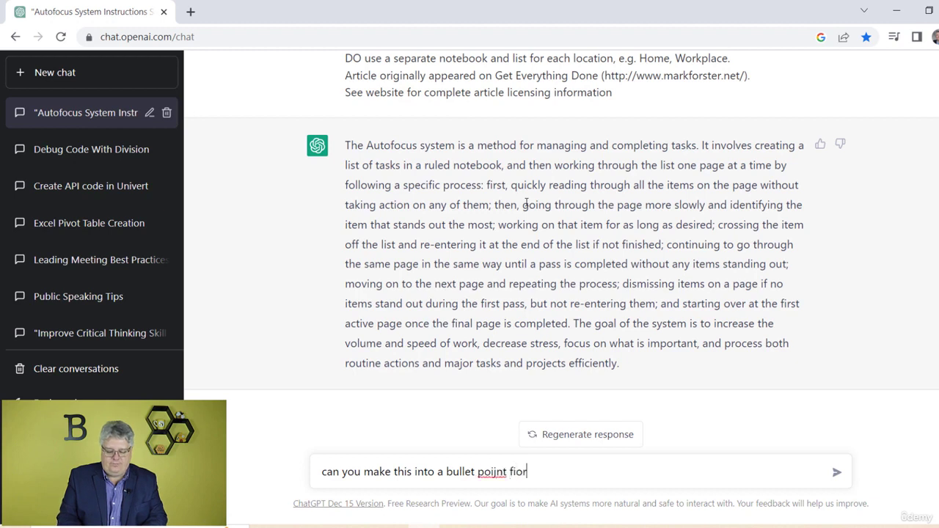
key(BackSpace)
key(BackSpace)
key(BackSpace)
text(ormat)
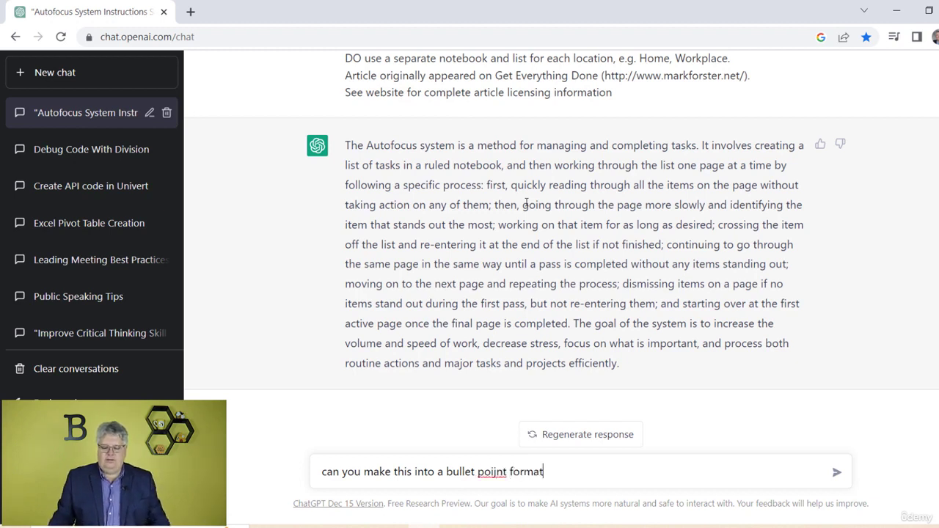
right_click(497, 472)
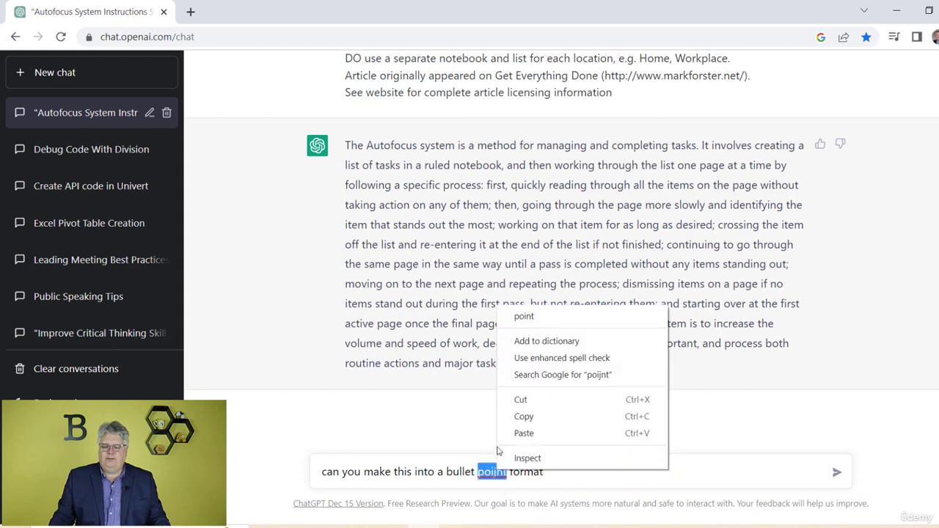
click(534, 320)
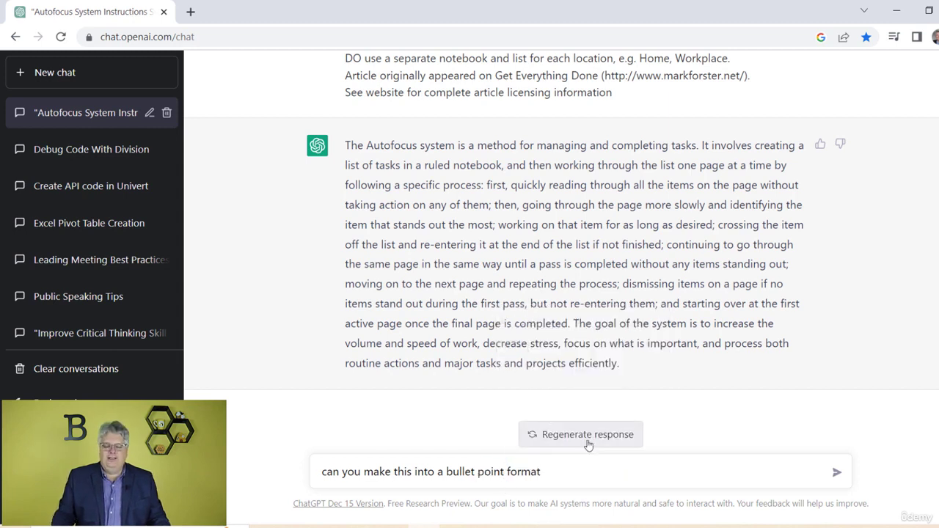
key(Return)
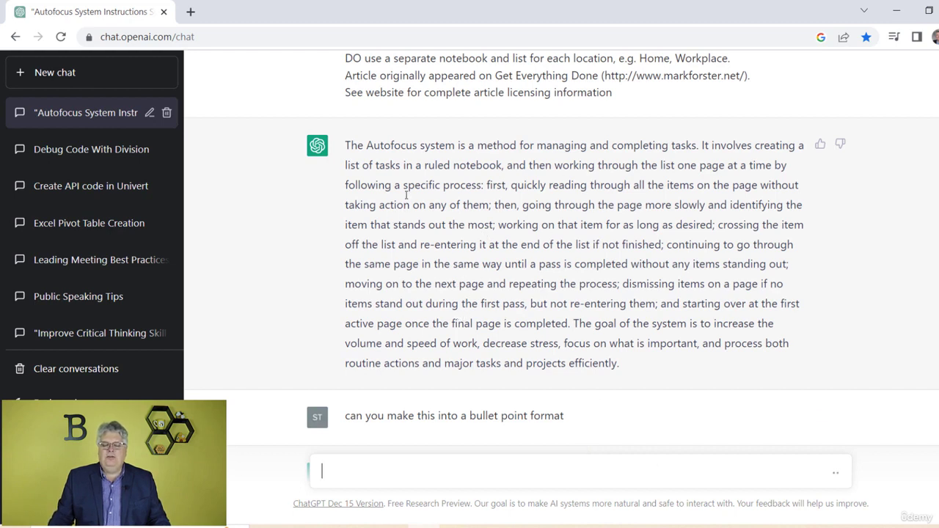
Step: Compare the paragraph summary with the bullet point version and look back at the pasted article above them
drag(390, 165, 574, 245)
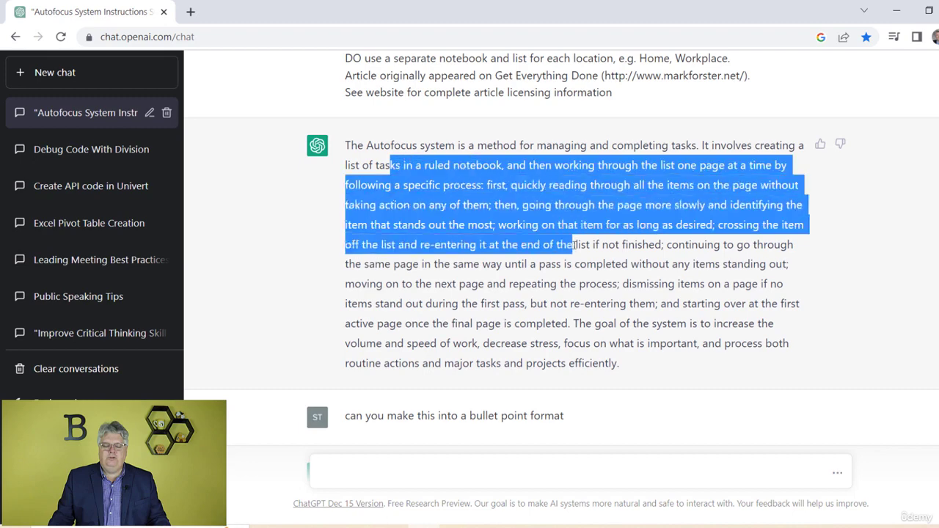
click(445, 297)
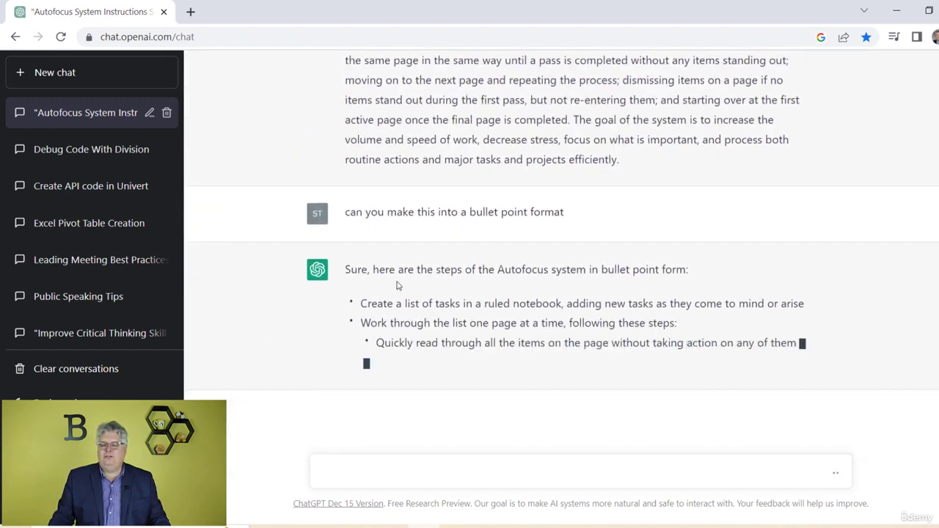
drag(481, 250, 686, 250)
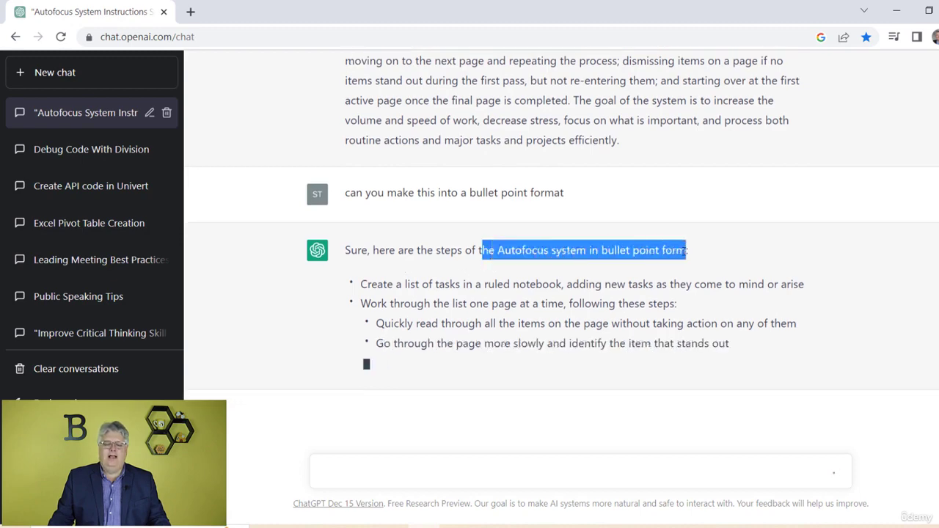
click(269, 277)
scroll(271, 276, up, 5)
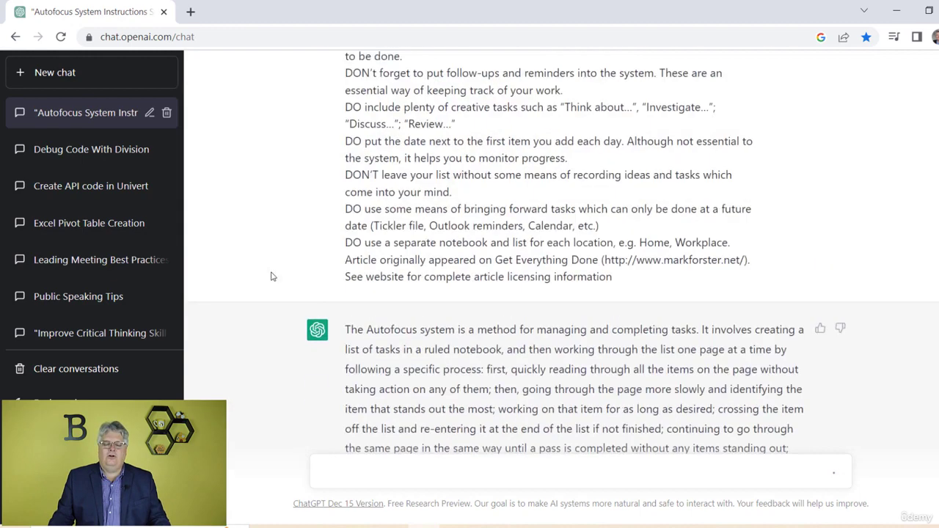
Step: Read through the bullet point version of the Autofocus steps, from the task list to working on an item as long as desired
scroll(273, 277, up, 1)
scroll(271, 289, down, 6)
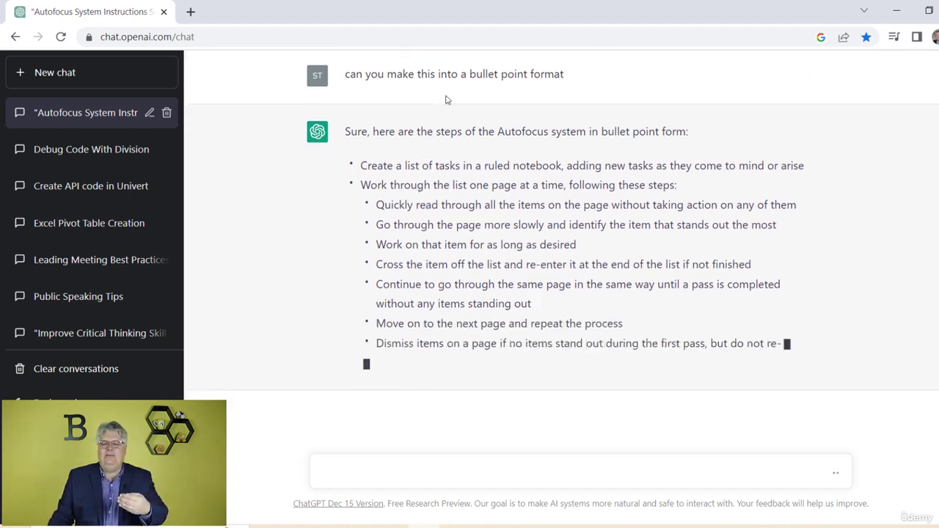
drag(493, 117, 625, 126)
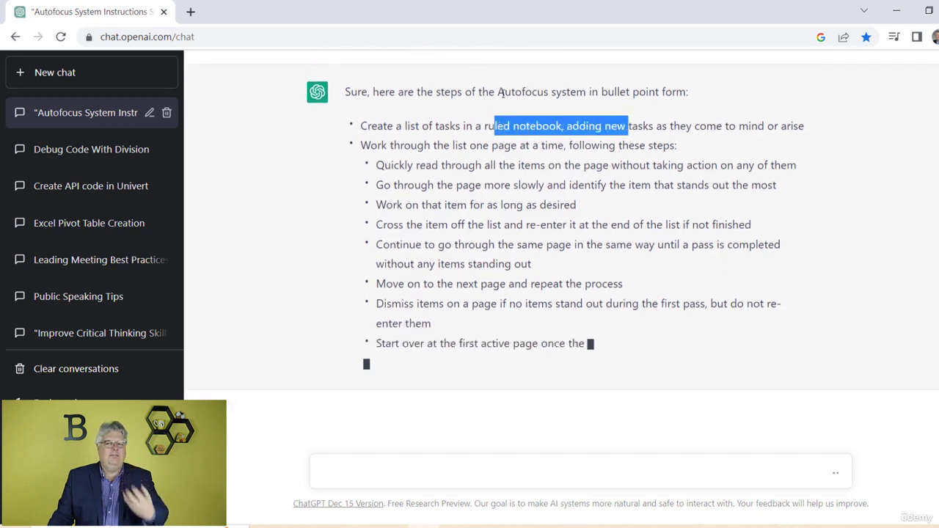
drag(504, 91, 585, 91)
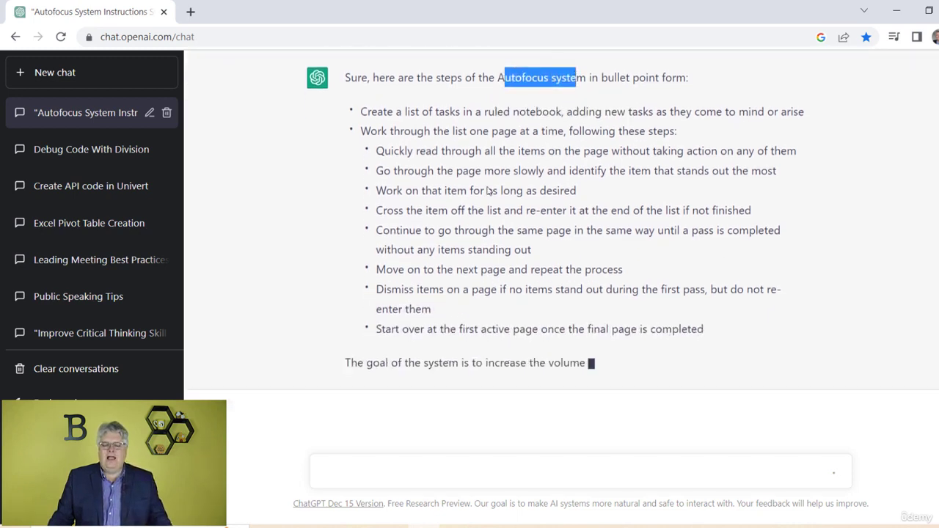
click(314, 232)
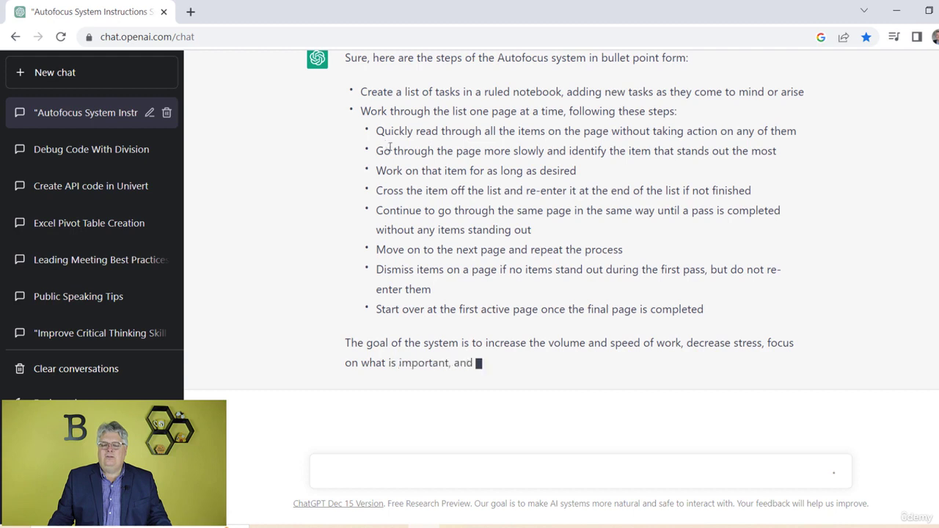
drag(383, 95, 519, 93)
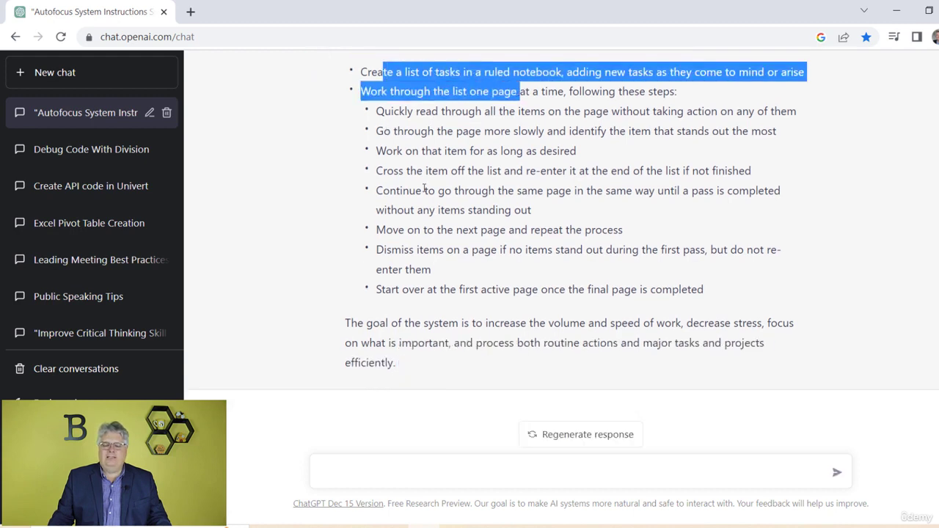
click(424, 189)
drag(394, 110, 419, 152)
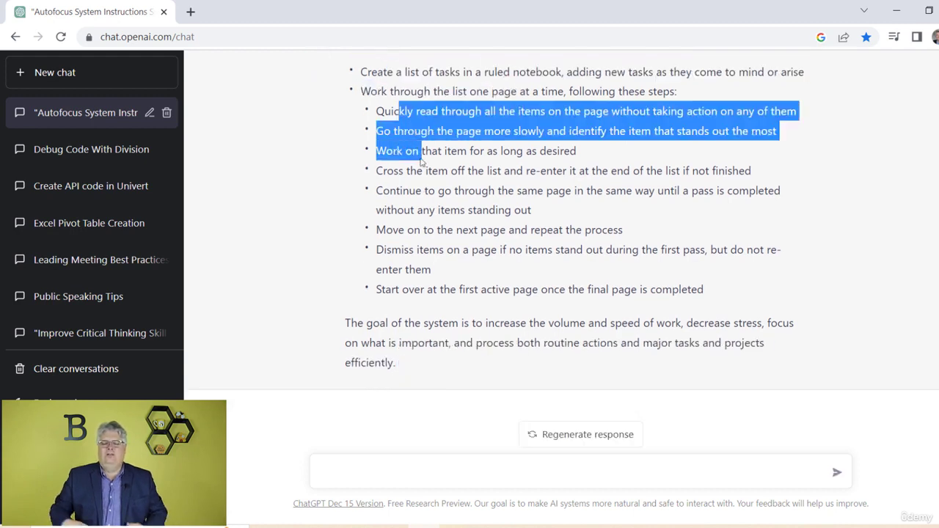
click(334, 185)
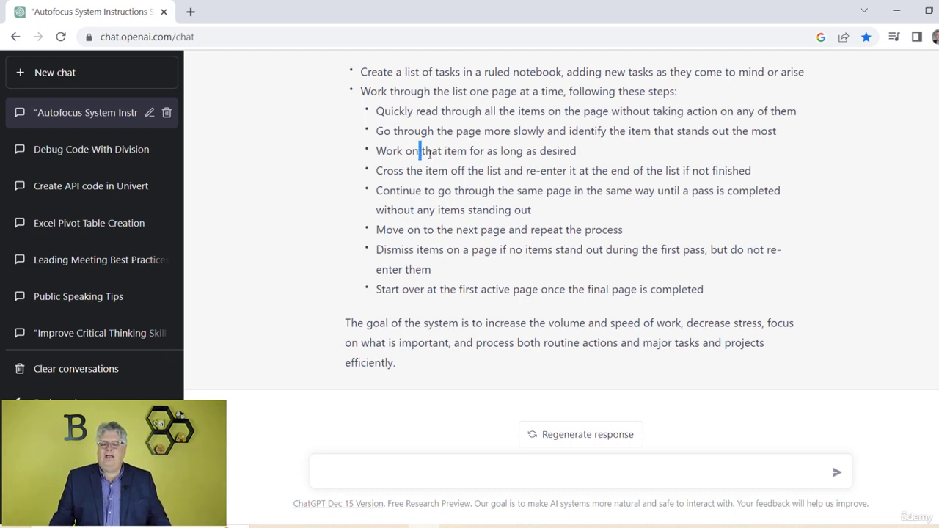
drag(419, 150, 598, 152)
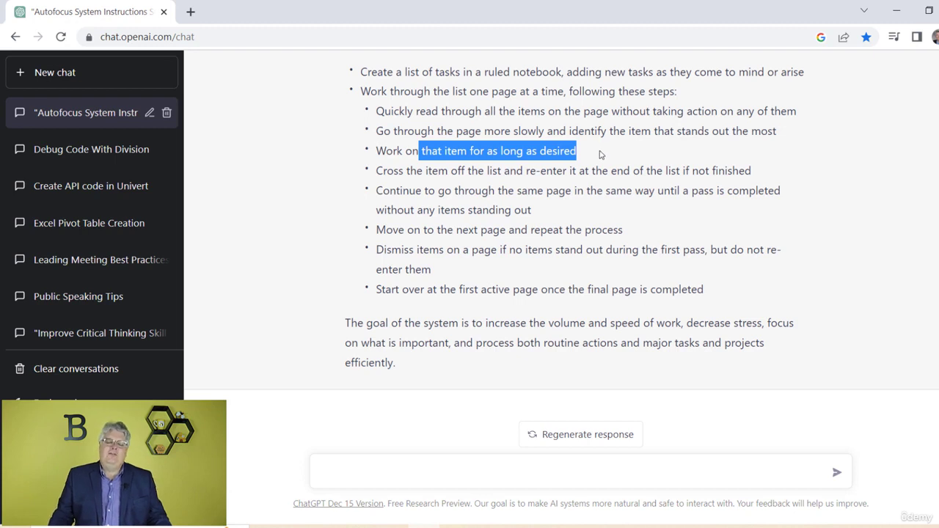
click(600, 154)
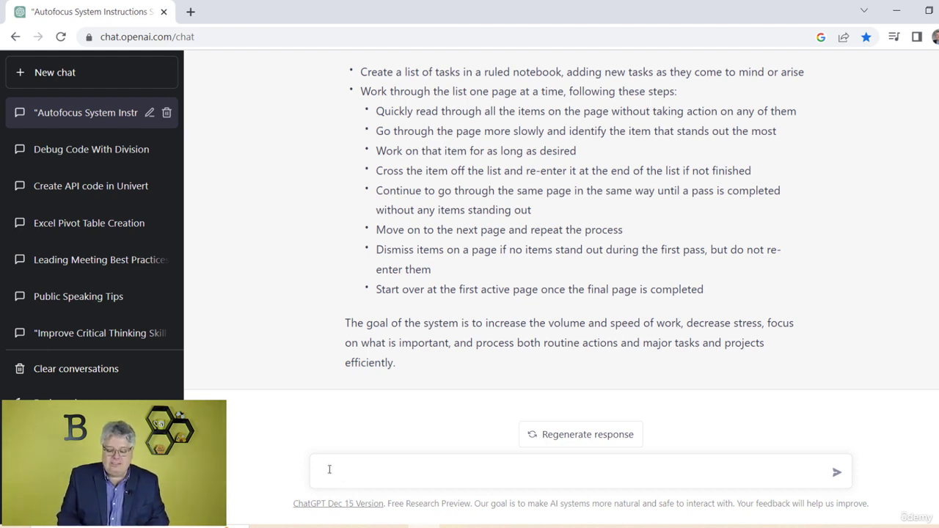
Step: Submit the follow-up prompt "could you compare autofocus to pomodoro" and read the opening sentence of the comparison
text(coul)
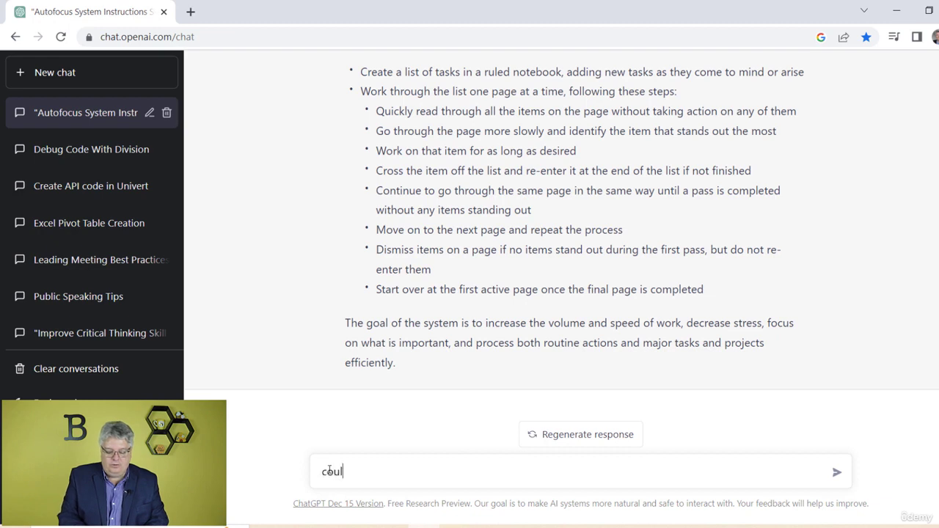
text(d you )
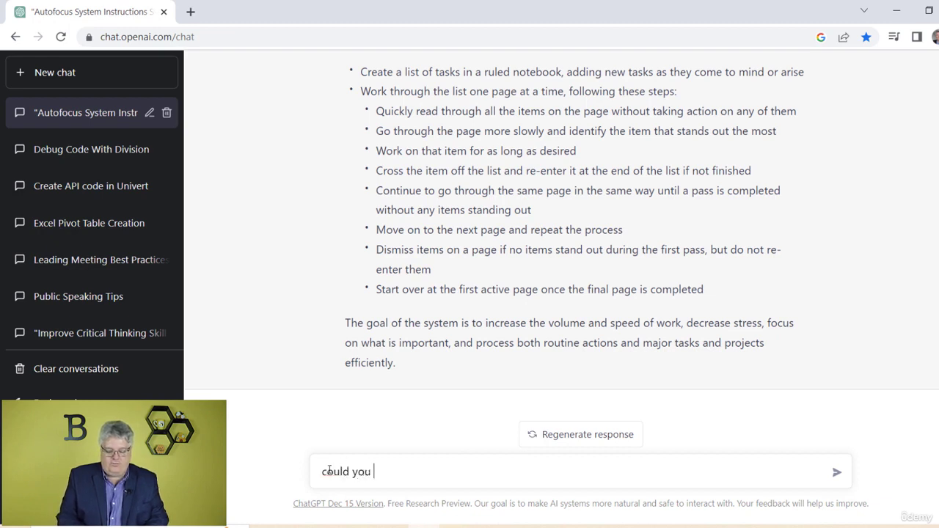
text(compare auto)
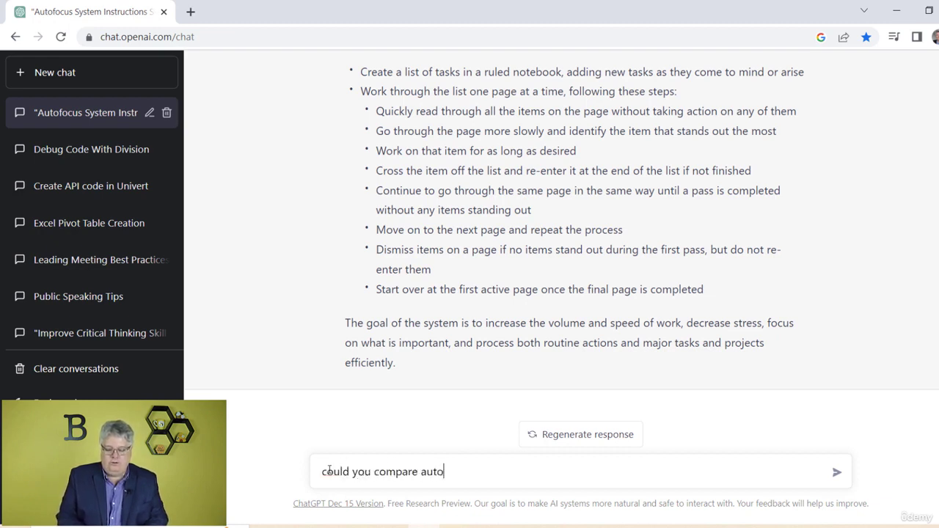
text(focus to po)
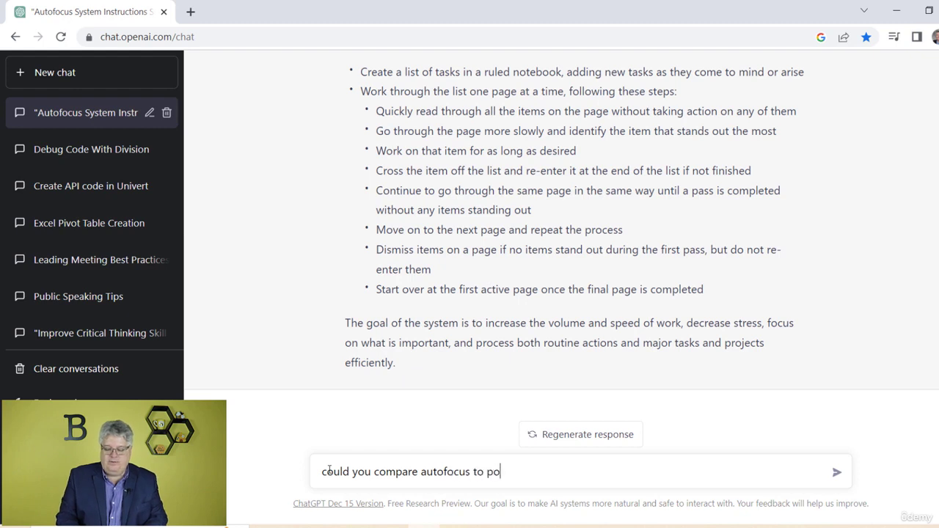
text(modor)
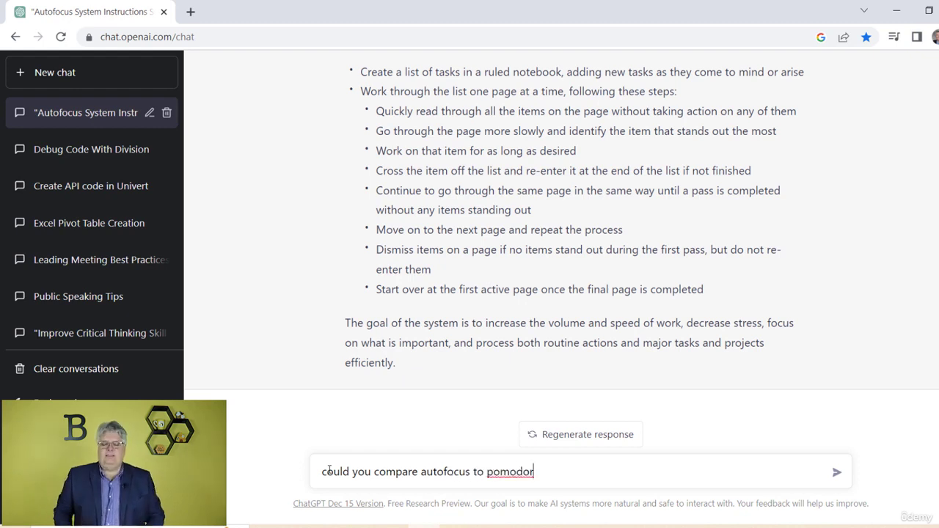
text(o)
key(Return)
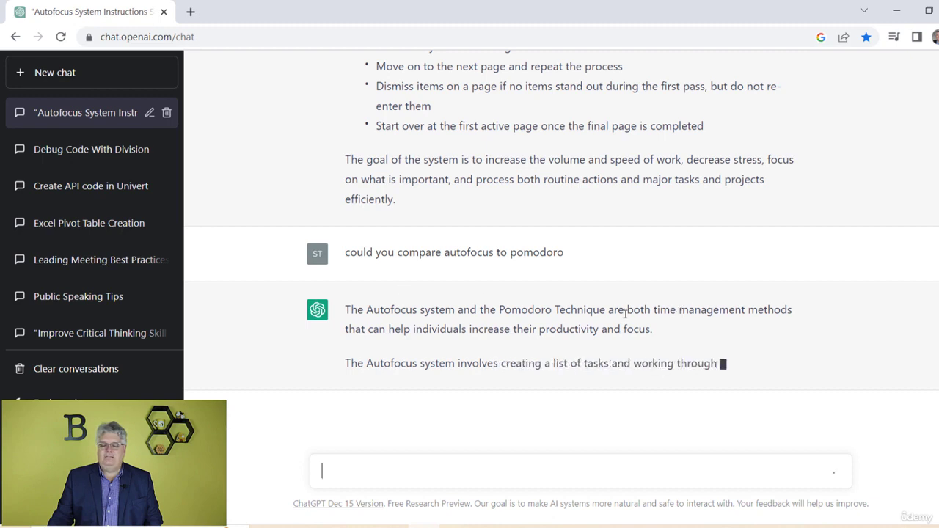
drag(625, 309, 776, 325)
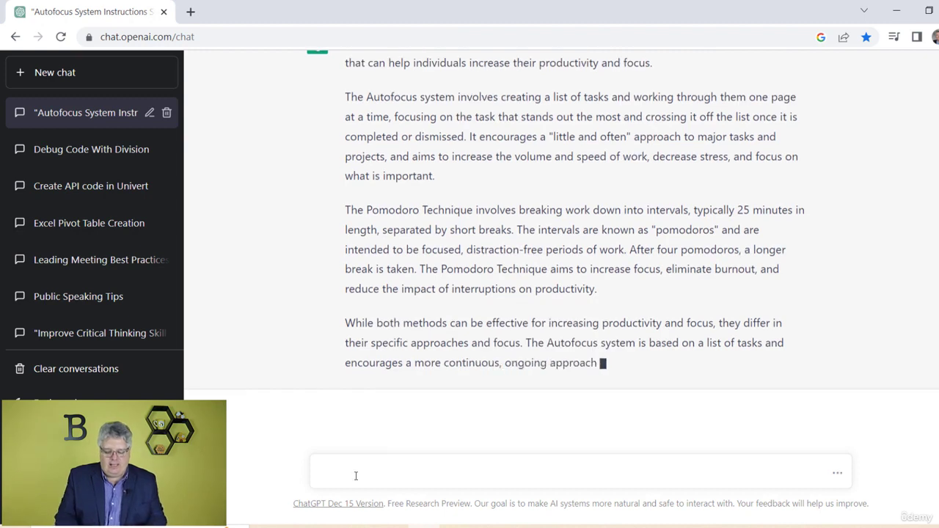
Step: Submit the follow-up prompt "pro cons of autofocus"
text(pro cons of autofocus)
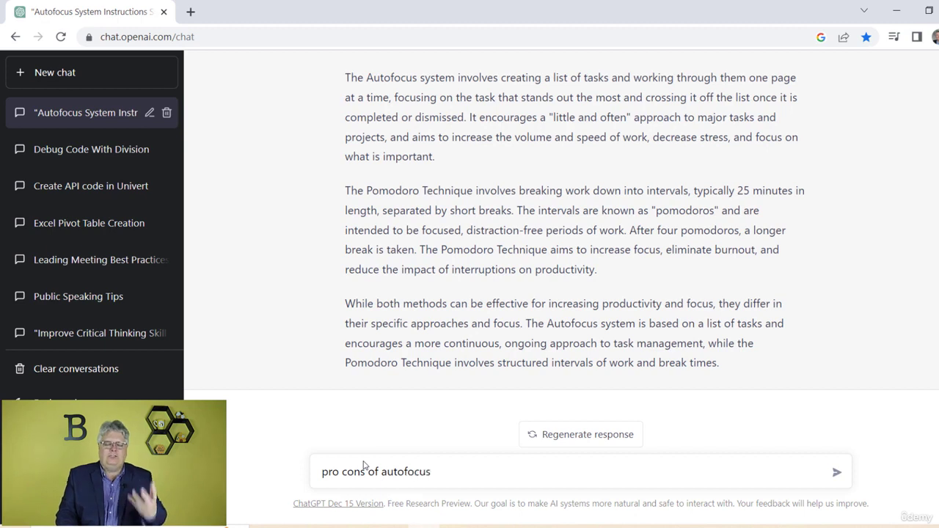
key(Return)
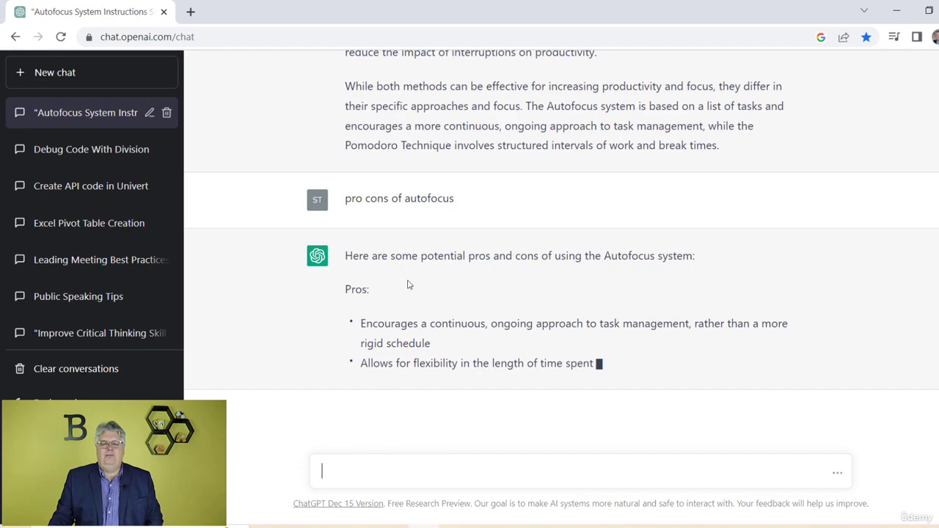
Step: Look back at the earlier bullet point answer, and read through the pros and cons of the Autofocus system
scroll(376, 226, up, 15)
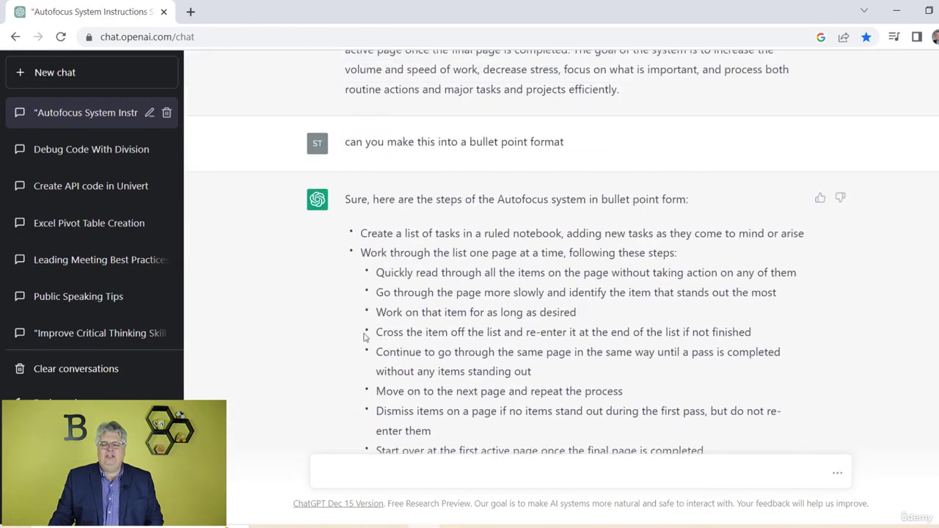
scroll(364, 336, down, 15)
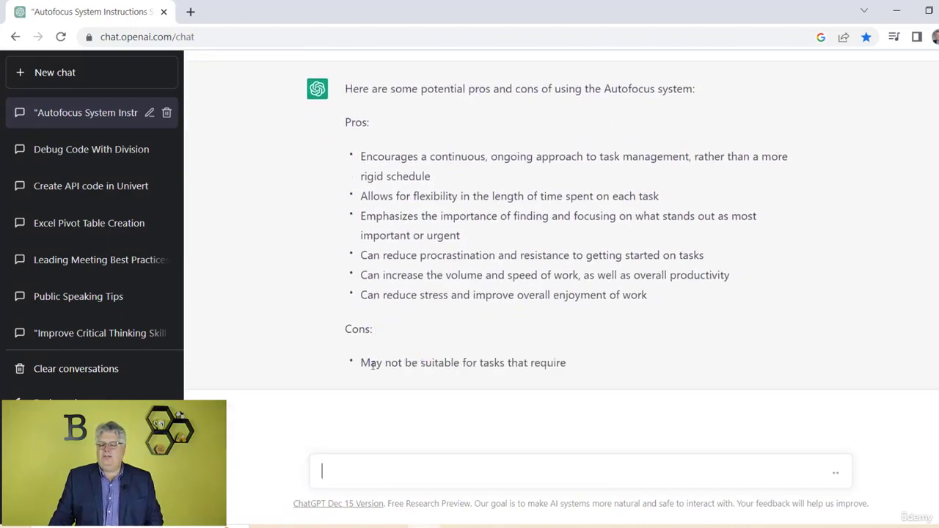
drag(361, 362, 727, 325)
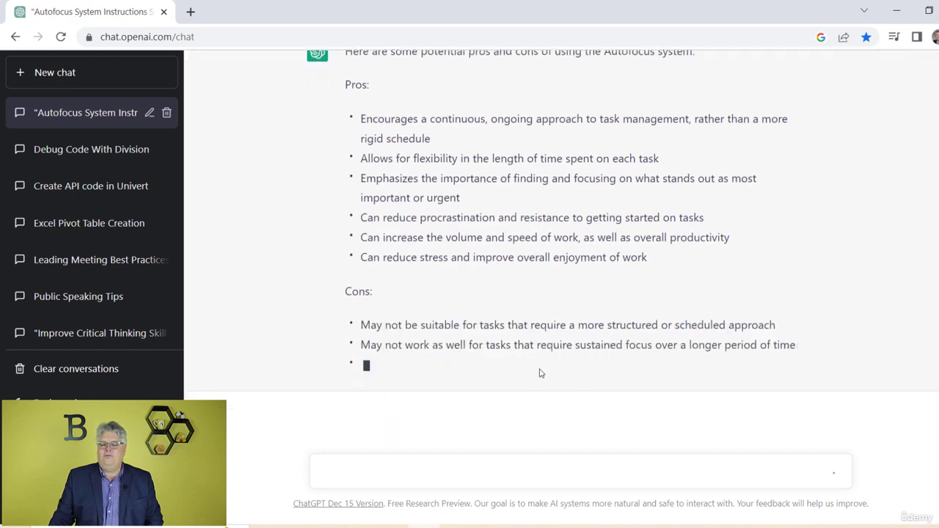
drag(562, 342, 741, 343)
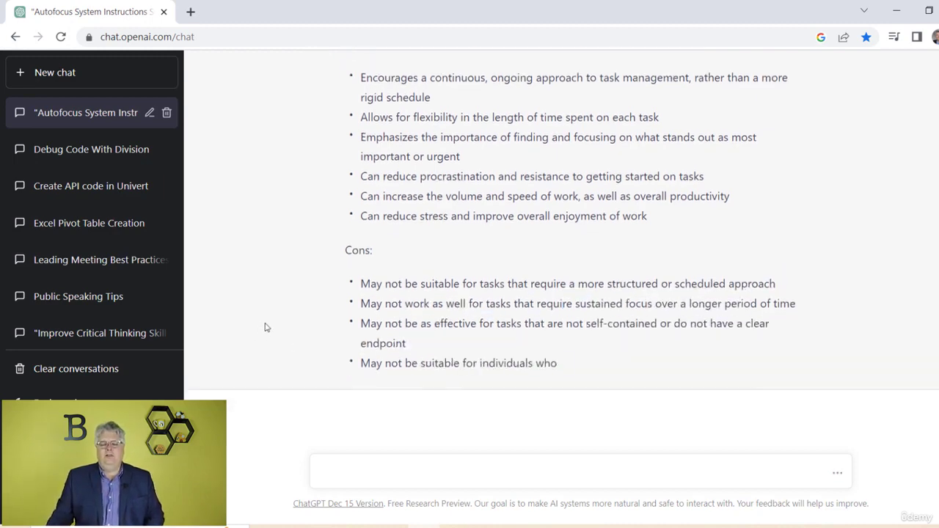
scroll(275, 335, up, 4)
scroll(287, 344, down, 5)
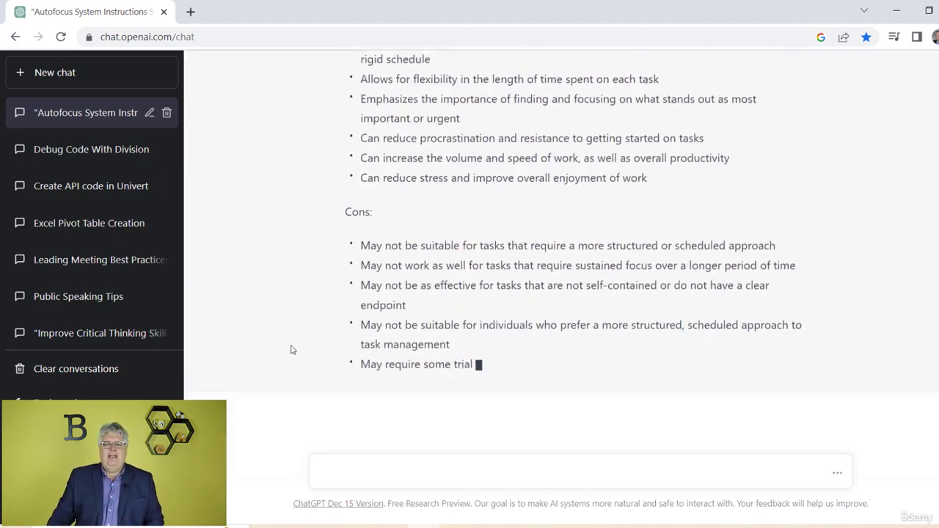